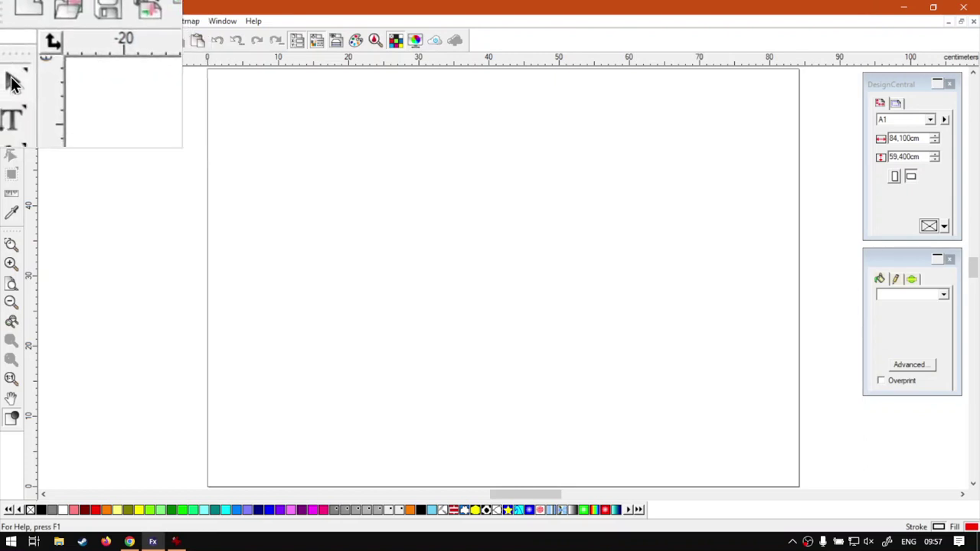
left_click(13, 81)
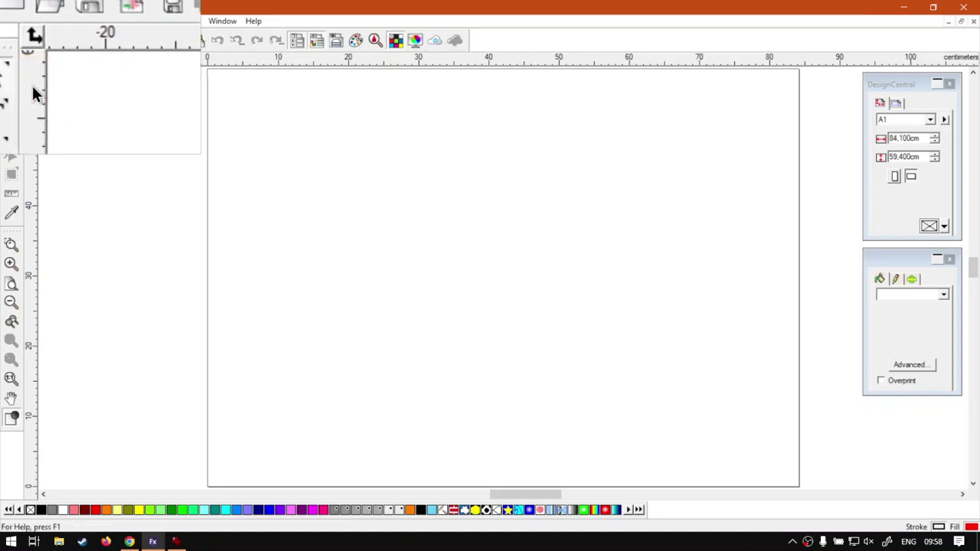
left_click(8, 102)
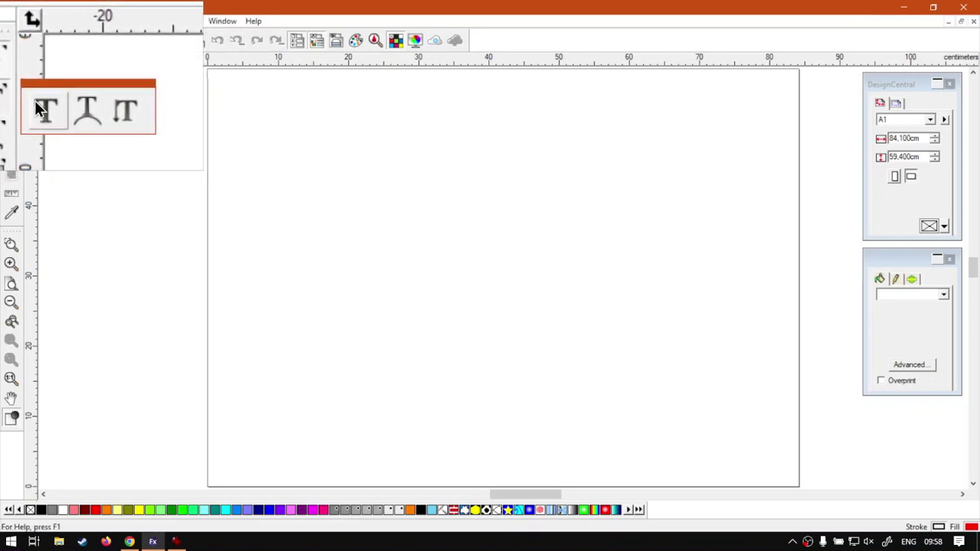
left_click(43, 107)
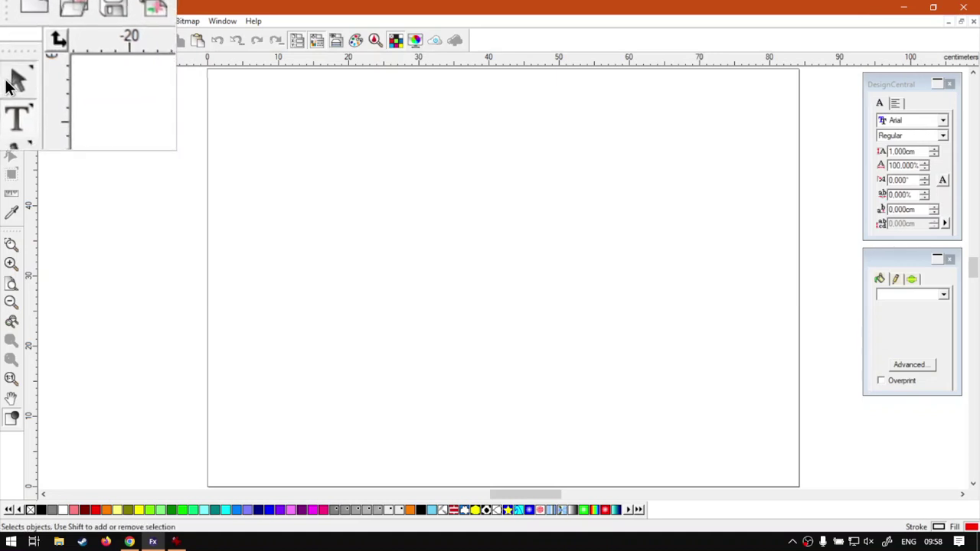
left_click(10, 83)
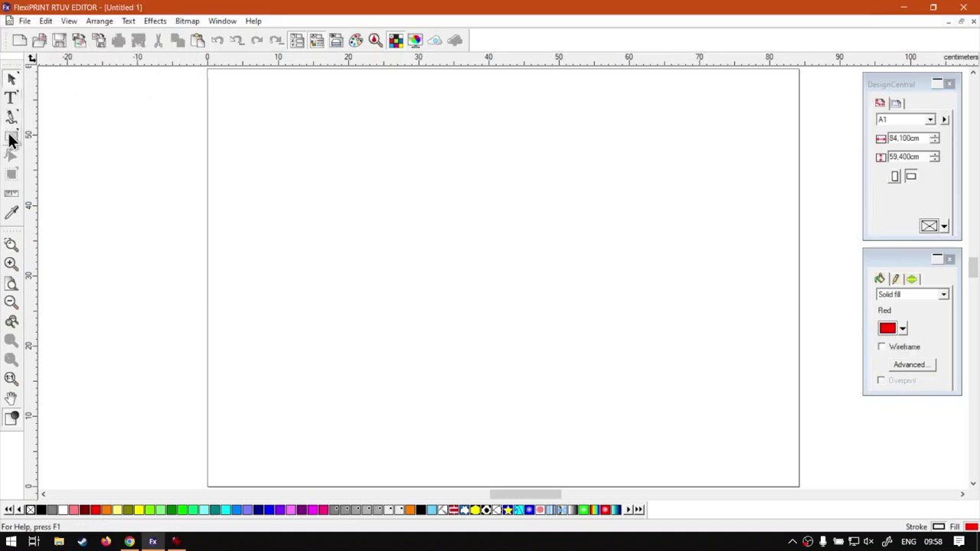
Draw a red square about 11.3 × 11.9 cm and copy it to make a row of three plus one below the first.
left_click(11, 138)
mouse_move(251, 111)
left_mouse_down()
mouse_move(330, 209)
mouse_move(332, 197)
mouse_move(492, 165)
left_mouse_up()
left_click(12, 78)
left_click_drag(477, 163, 293, 331)
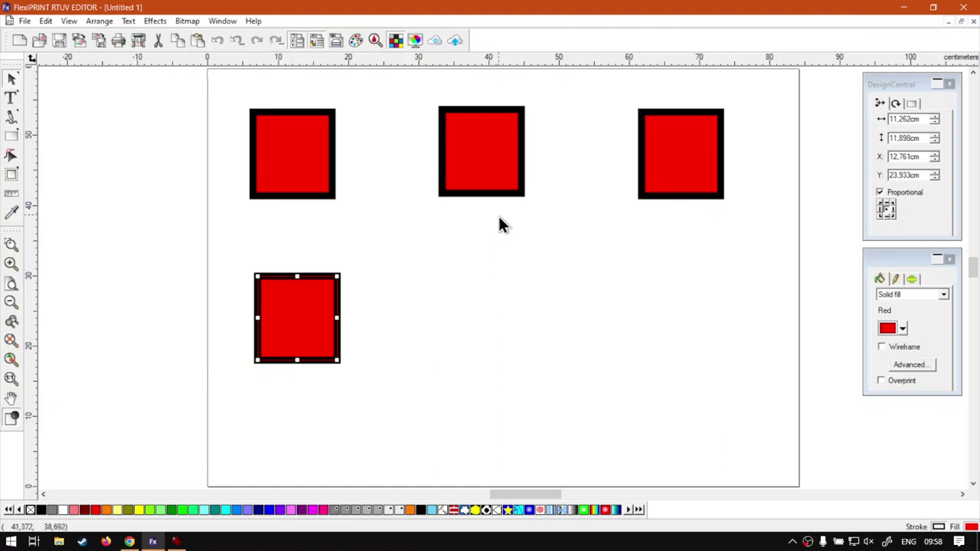
Select the squares one at a time, and move the upper middle square level with its row, to about X 38.7, Y 47.3 cm.
left_click(305, 170)
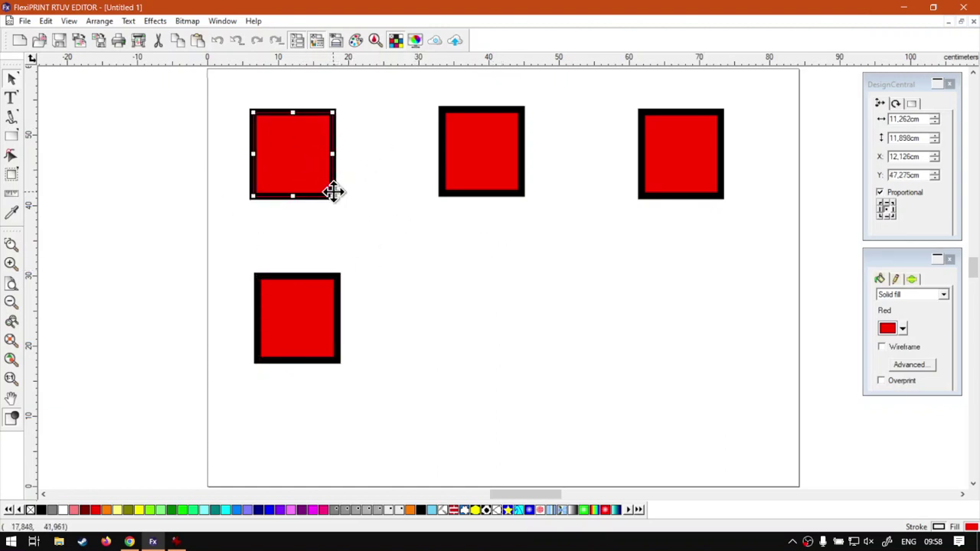
left_click(472, 161)
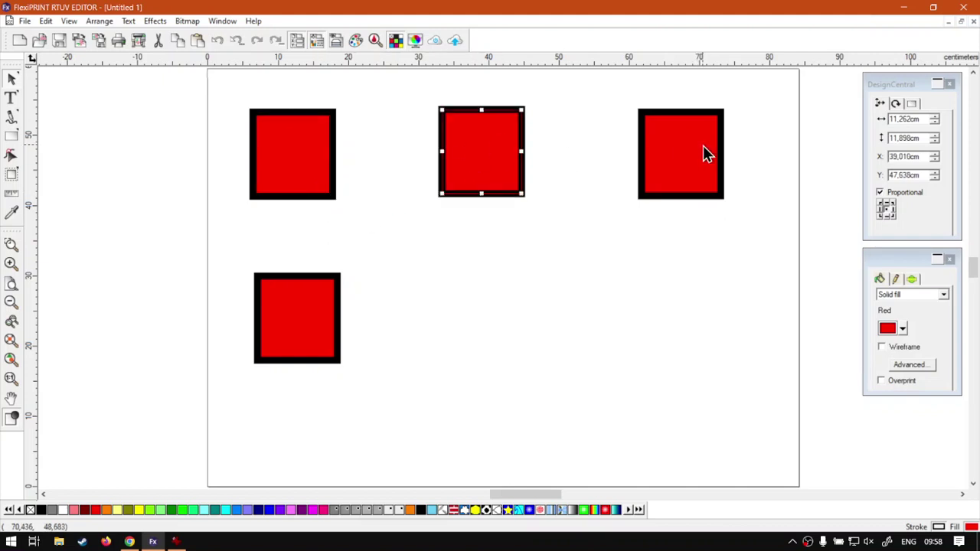
left_click(703, 145)
left_click(314, 306)
left_click(483, 159)
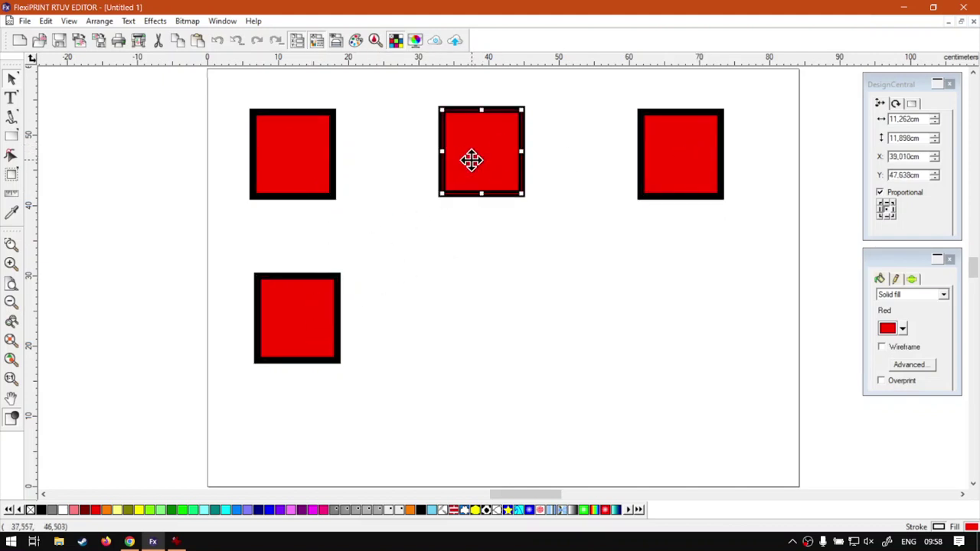
mouse_move(477, 146)
left_mouse_down()
mouse_move(513, 287)
mouse_move(521, 186)
mouse_move(478, 282)
mouse_move(452, 225)
mouse_move(531, 323)
mouse_move(497, 156)
mouse_move(483, 156)
left_mouse_up()
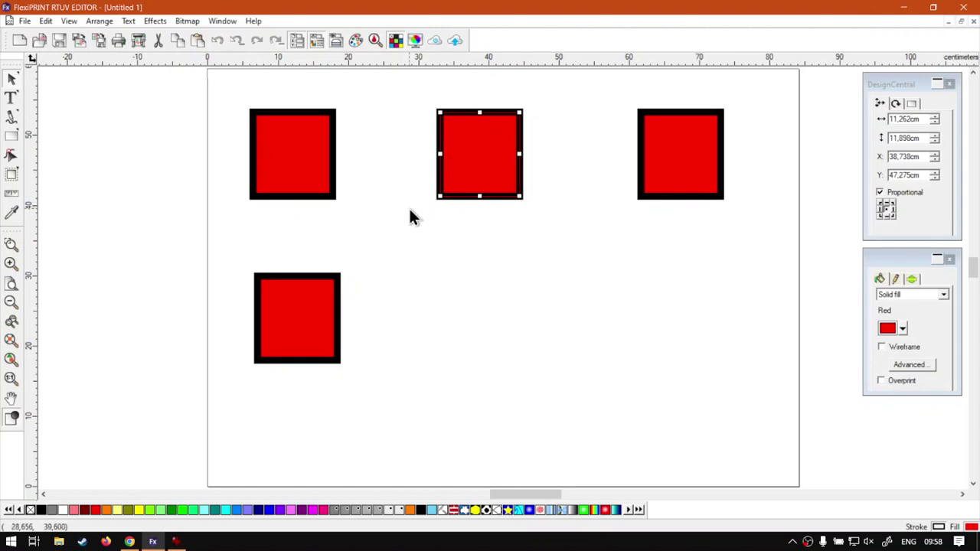
left_click(633, 264)
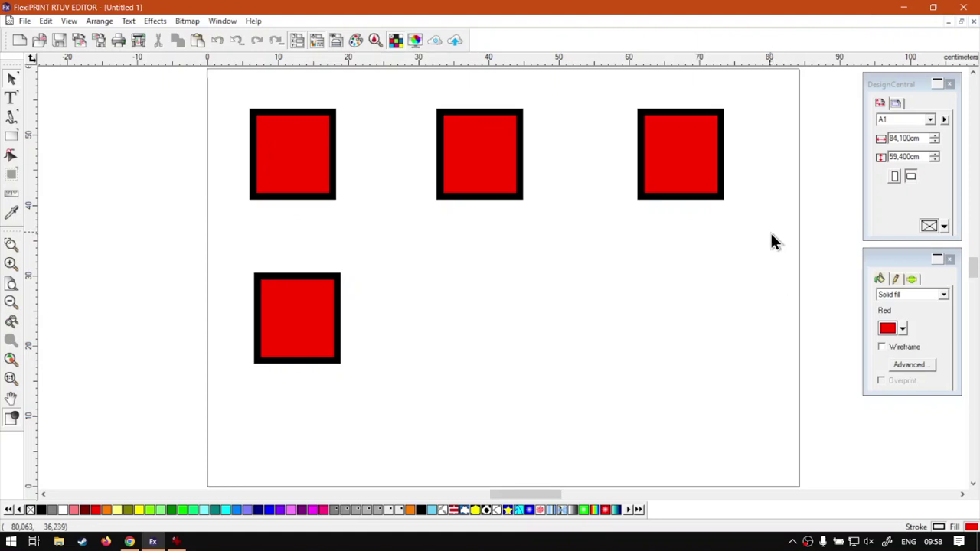
Select the three upper squares with a selection window and move them together, centring them at about X 40.8, Y 44.7 cm.
left_click_drag(770, 236, 242, 99)
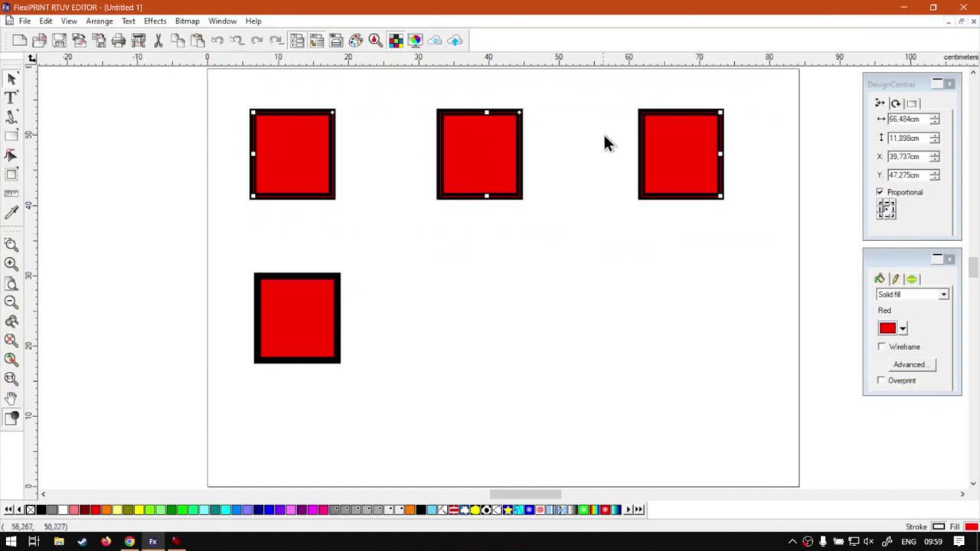
left_click_drag(480, 153, 487, 175)
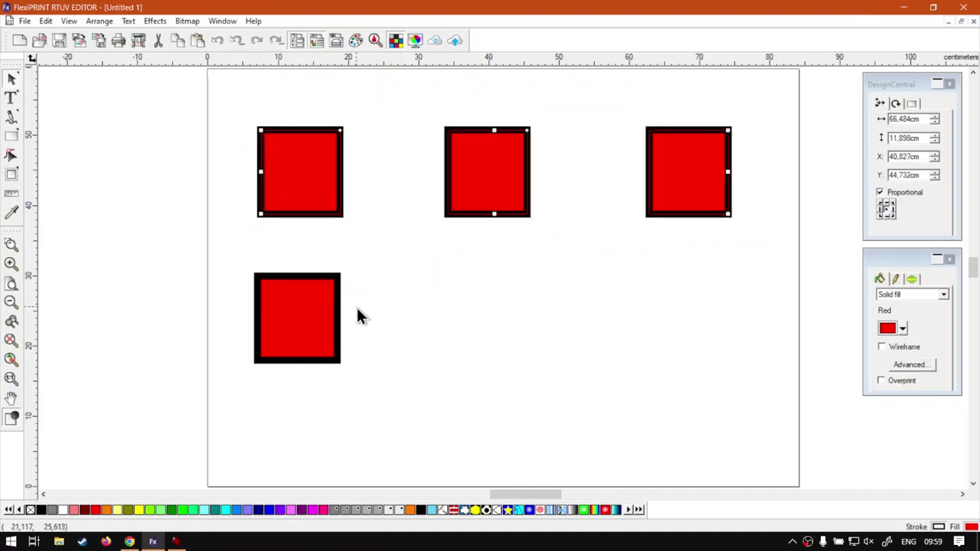
left_click(449, 297)
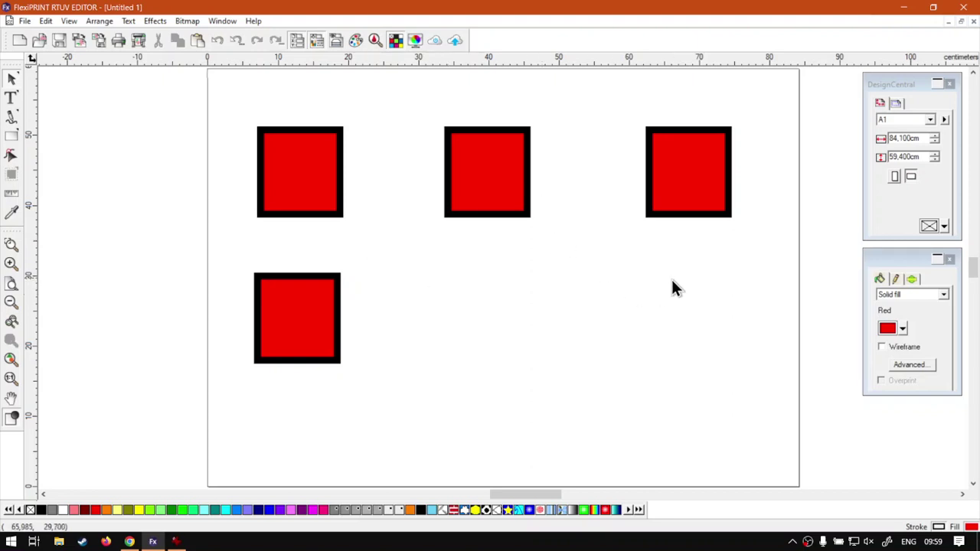
Select all four squares with a selection window and move them down slightly, centring them at about X 40.6, Y 33.5 cm.
left_click_drag(762, 366, 219, 120)
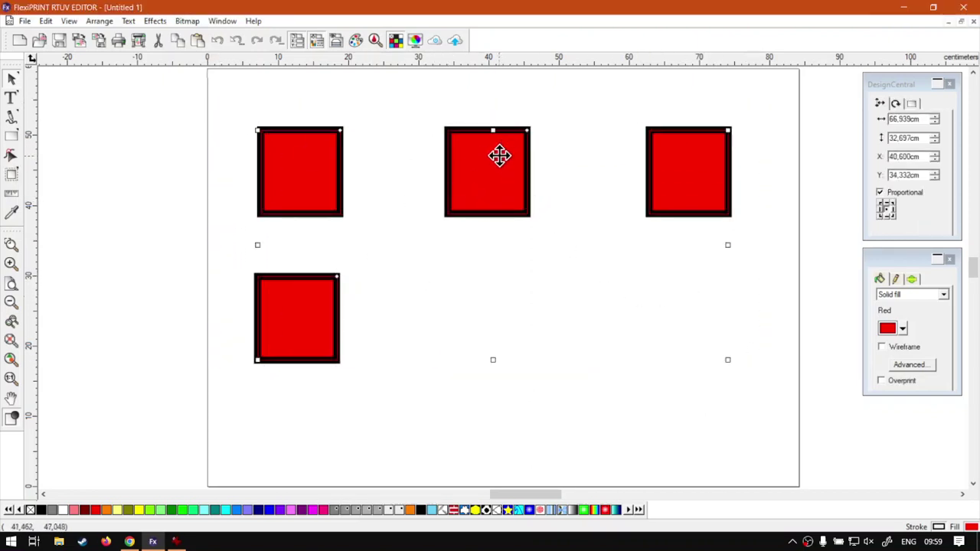
left_click_drag(493, 173, 492, 184)
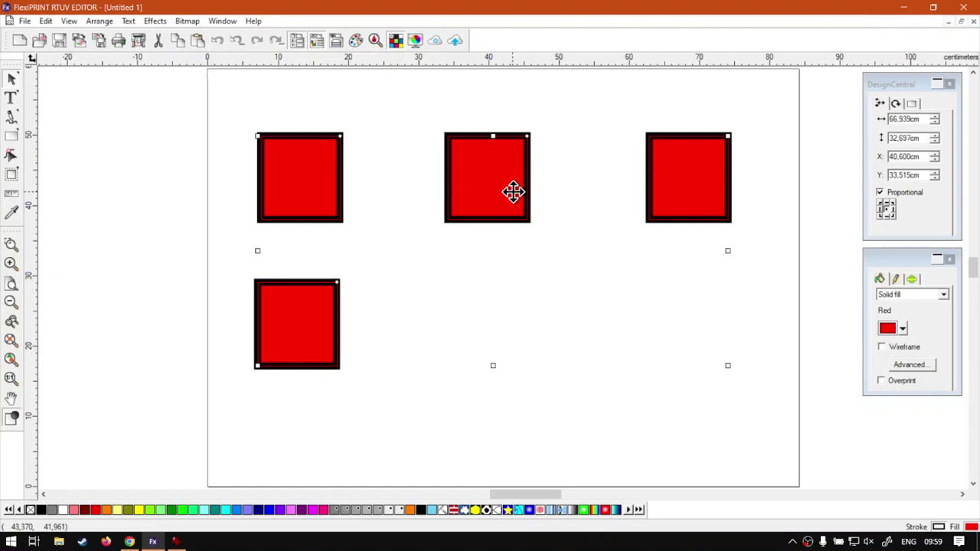
left_click(647, 260)
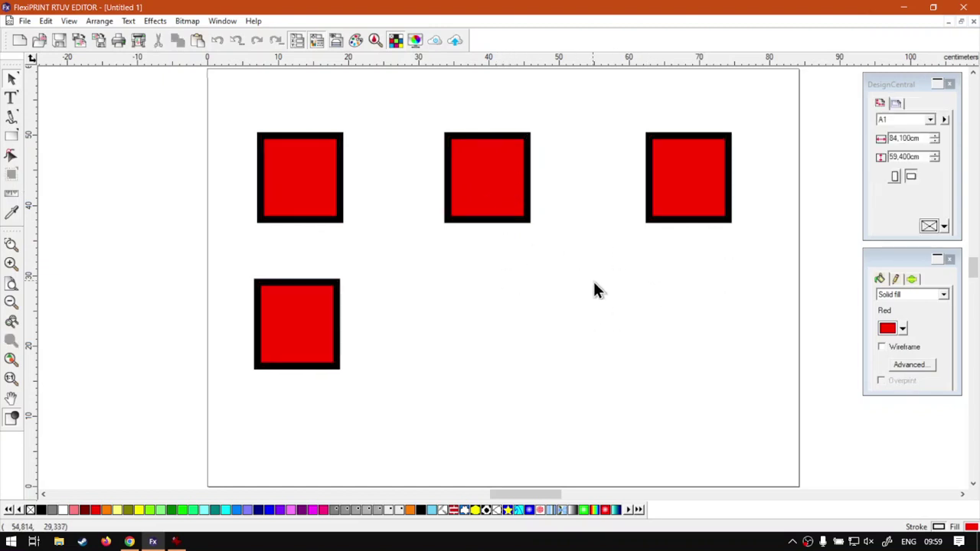
Select the first upper square and the square below it together, and move the pair to about X 12.8, Y 32.6 cm.
left_click(320, 190)
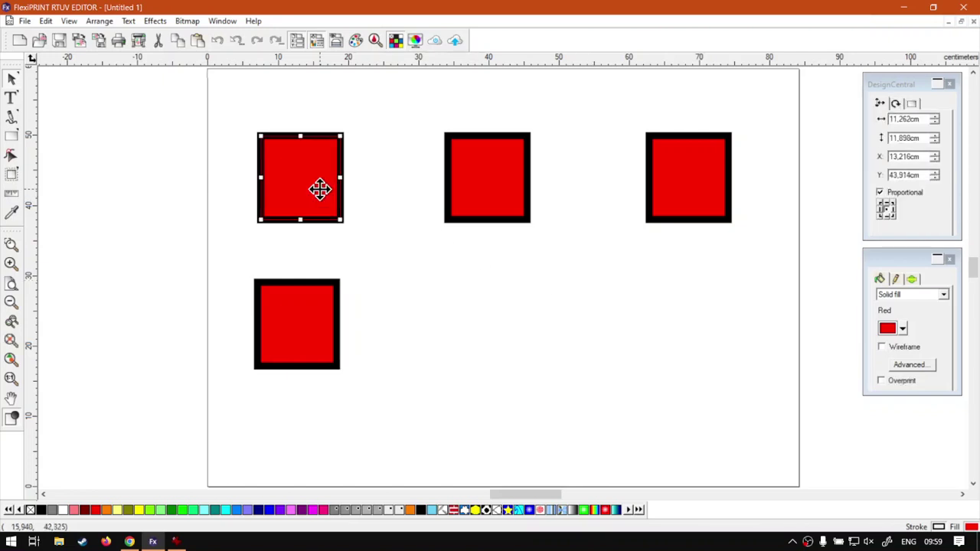
left_click(299, 322, "shift")
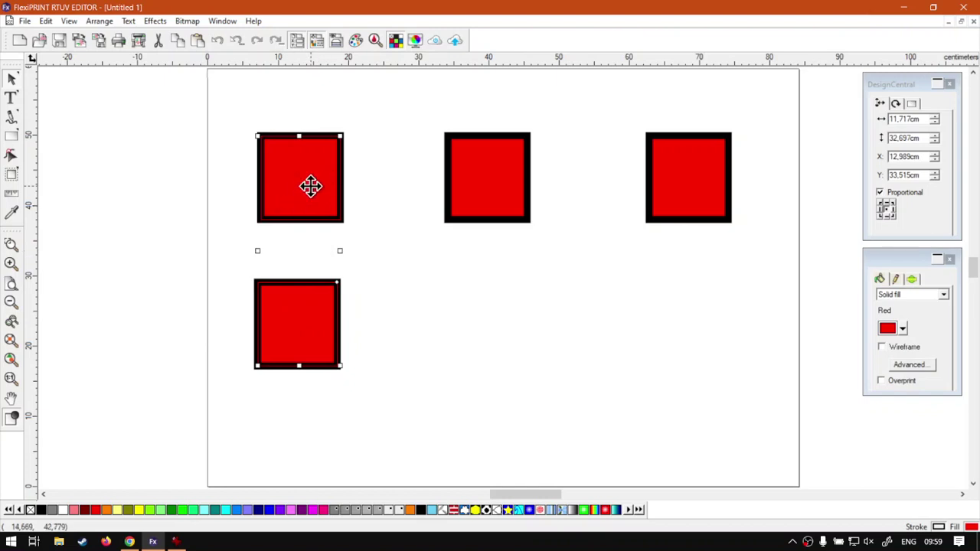
mouse_move(310, 186)
left_mouse_down()
mouse_move(346, 186)
mouse_move(311, 188)
left_mouse_up()
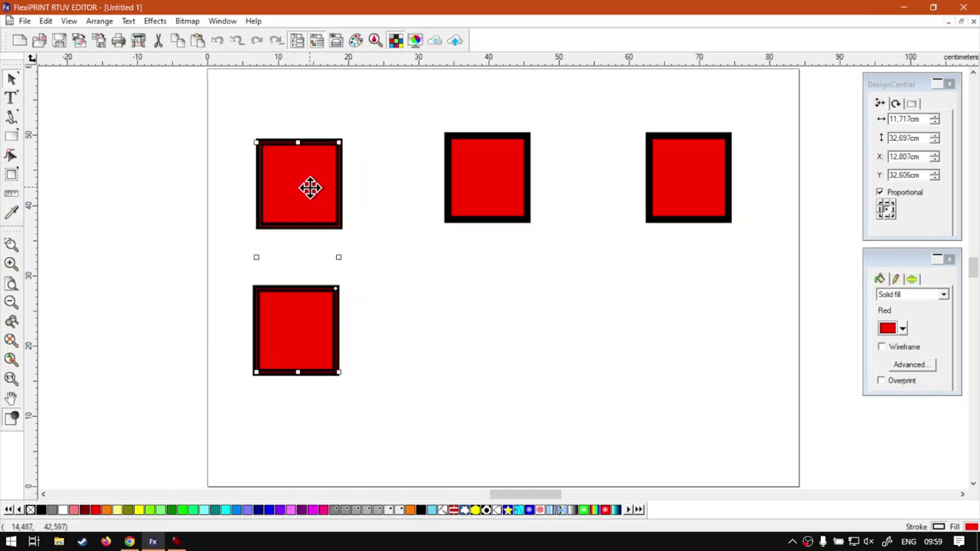
left_click(464, 265)
Select all four squares, remove the upper middle one from the selection, and move the other three to about X 40.8, Y 33.7 cm.
left_click_drag(804, 456, 219, 92)
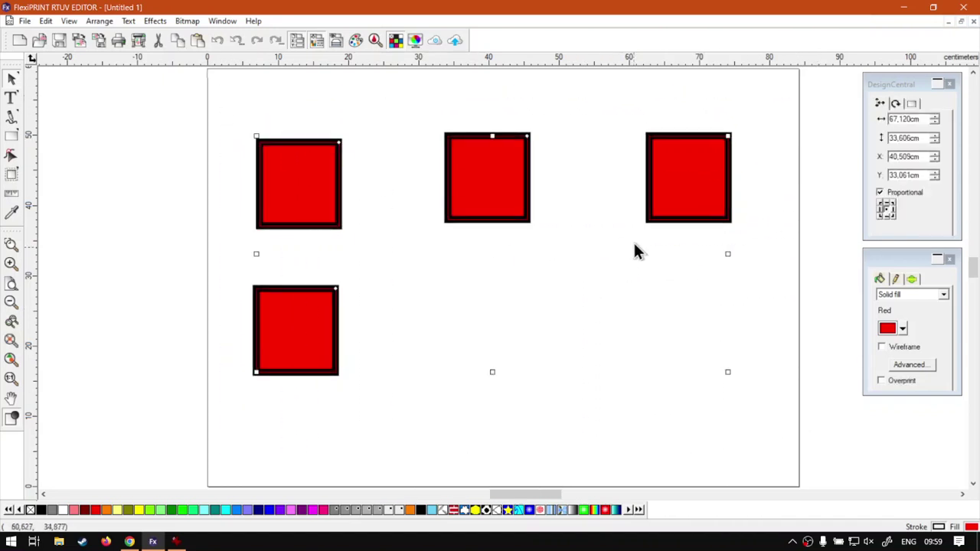
left_click(485, 173, "shift")
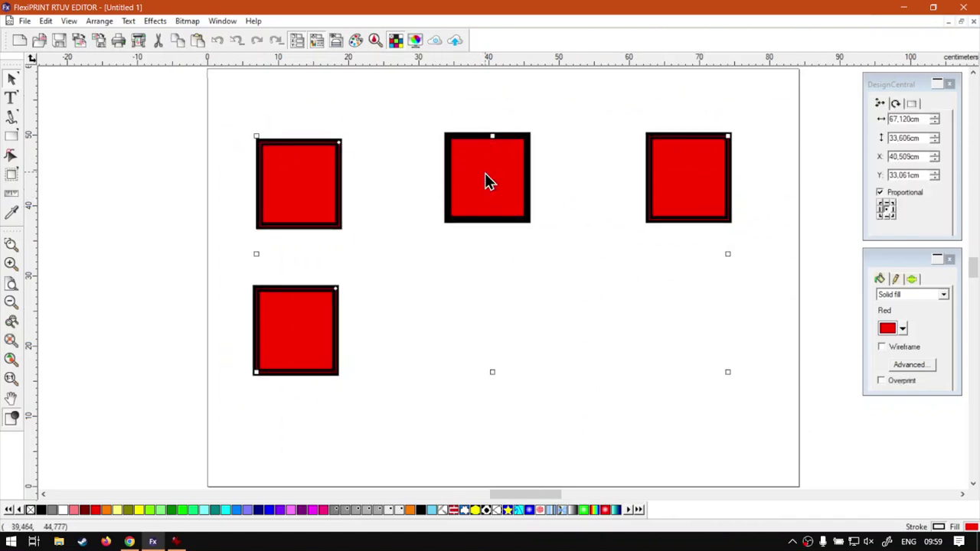
mouse_move(312, 174)
left_mouse_down()
mouse_move(311, 246)
mouse_move(319, 191)
mouse_move(311, 179)
left_mouse_up()
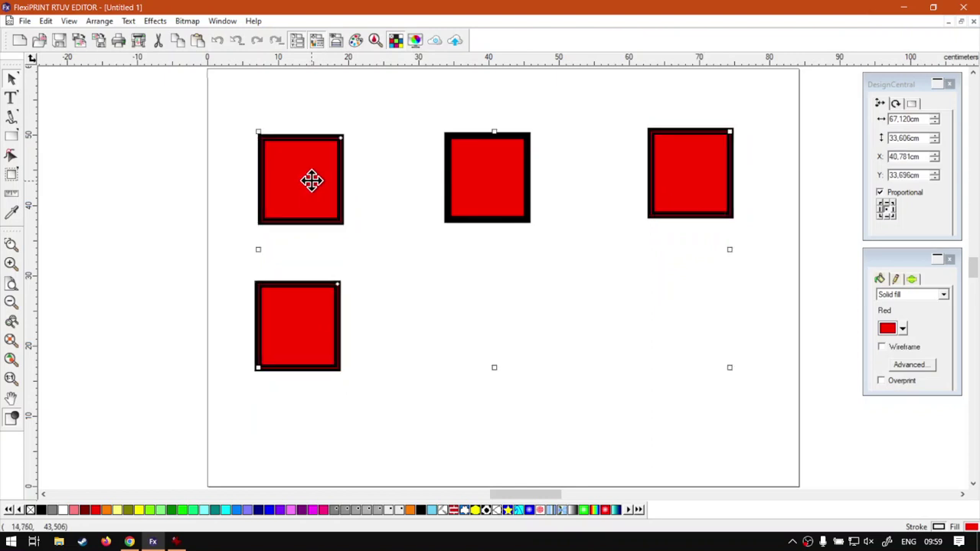
left_click(614, 296)
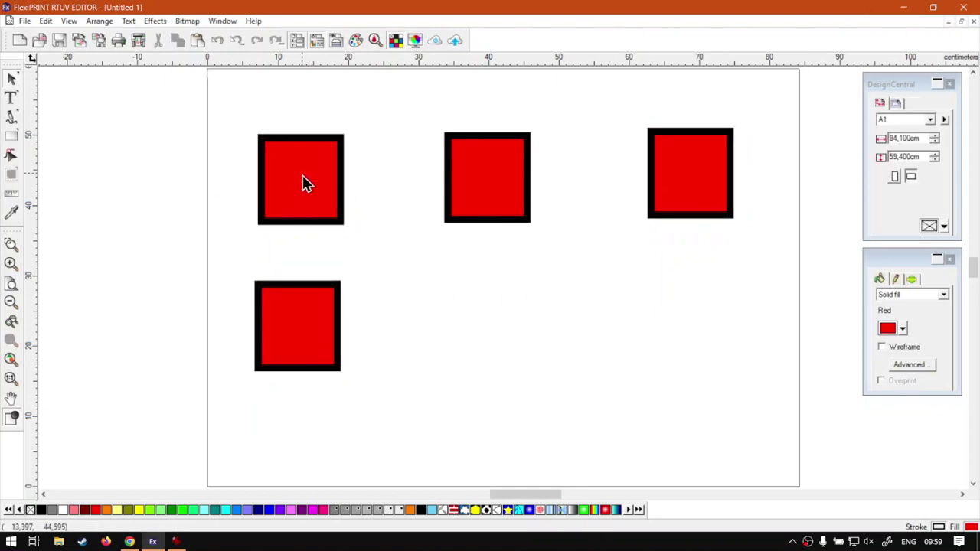
Add the squares to the selection one by one, leaving out the upper middle one, and shift the selected three slightly left.
left_click(304, 195)
left_click(512, 192, "shift")
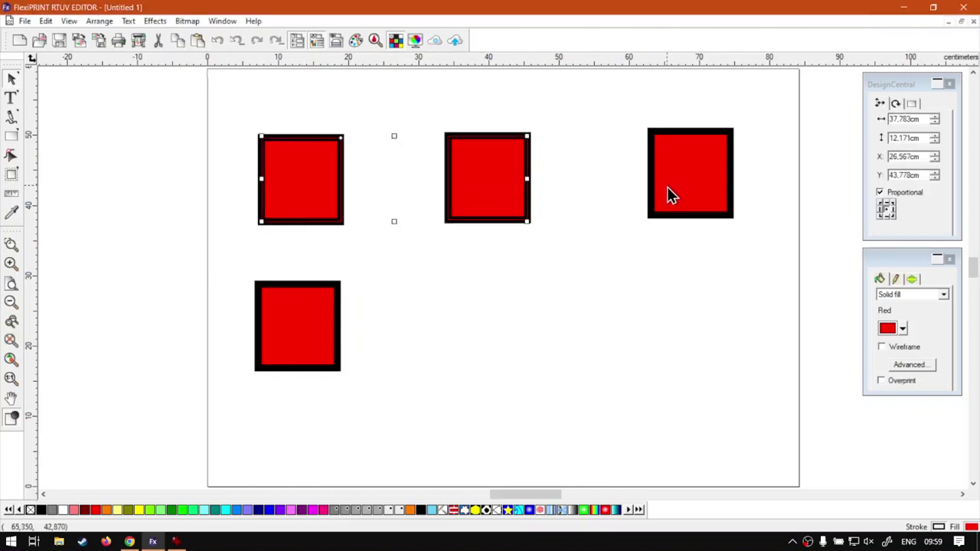
left_click(667, 192, "shift")
left_click(292, 314, "shift")
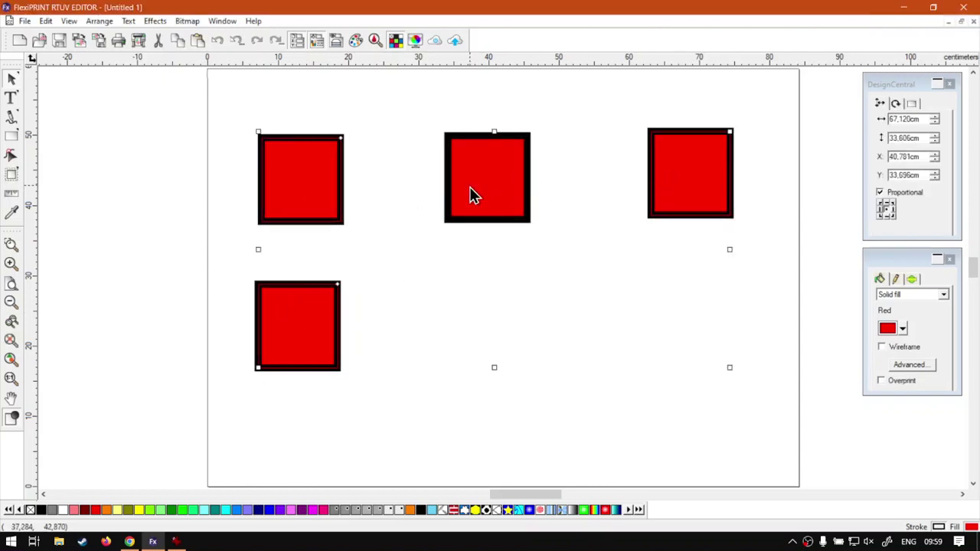
left_click_drag(314, 201, 309, 179)
left_click(533, 234)
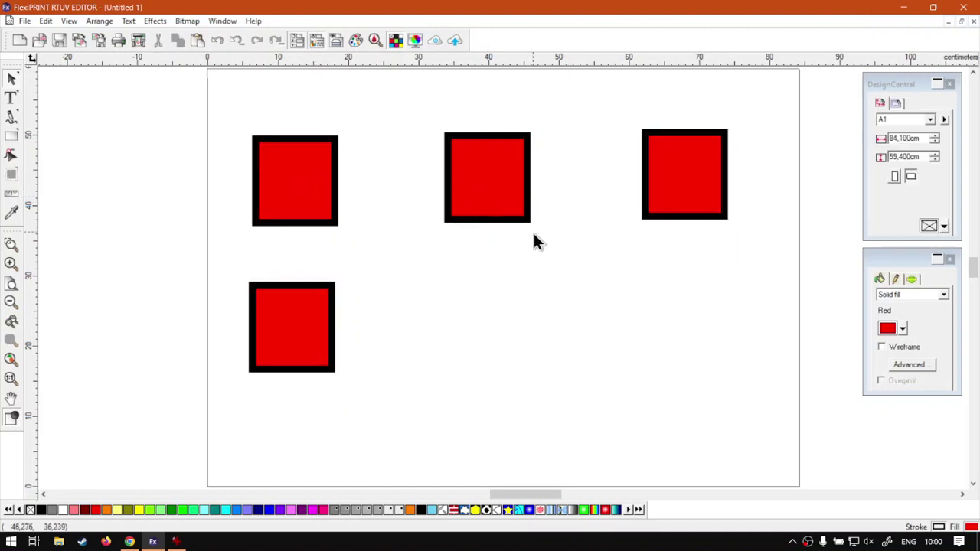
Select each square individually, then window-select all four and move them together to about X 40.6, Y 33 cm.
left_click(517, 195)
left_click(664, 178)
left_click(330, 200)
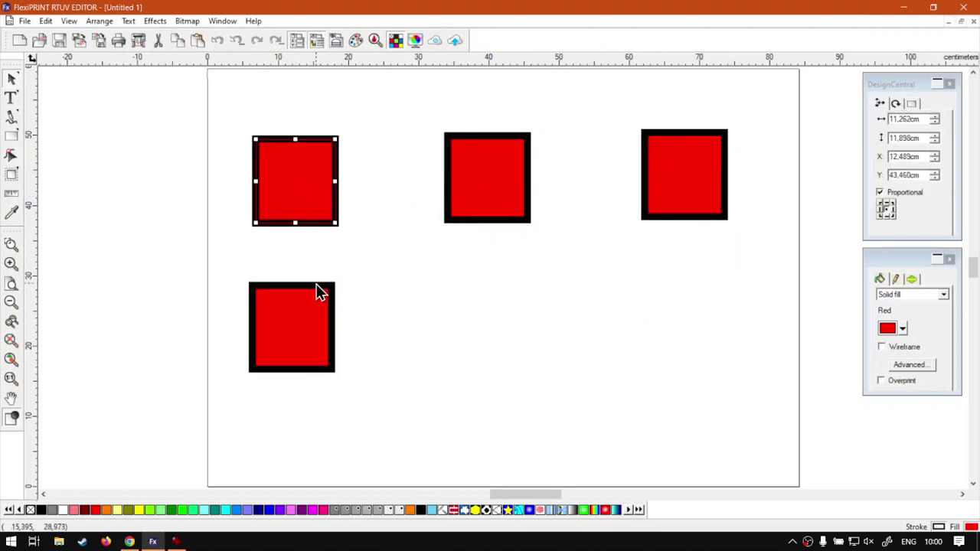
left_click(316, 322)
left_click(657, 374)
left_click_drag(776, 459, 266, 157)
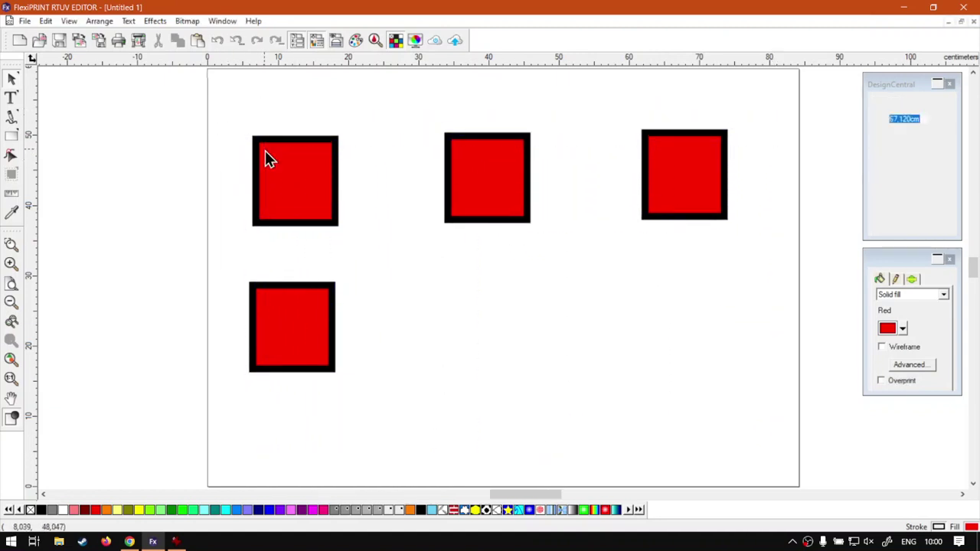
left_click_drag(307, 184, 311, 188)
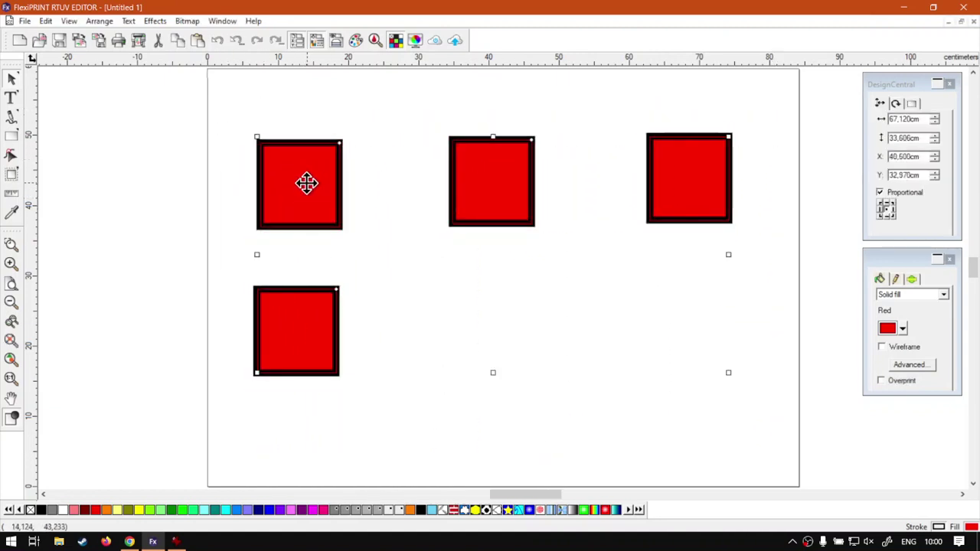
left_click(604, 344)
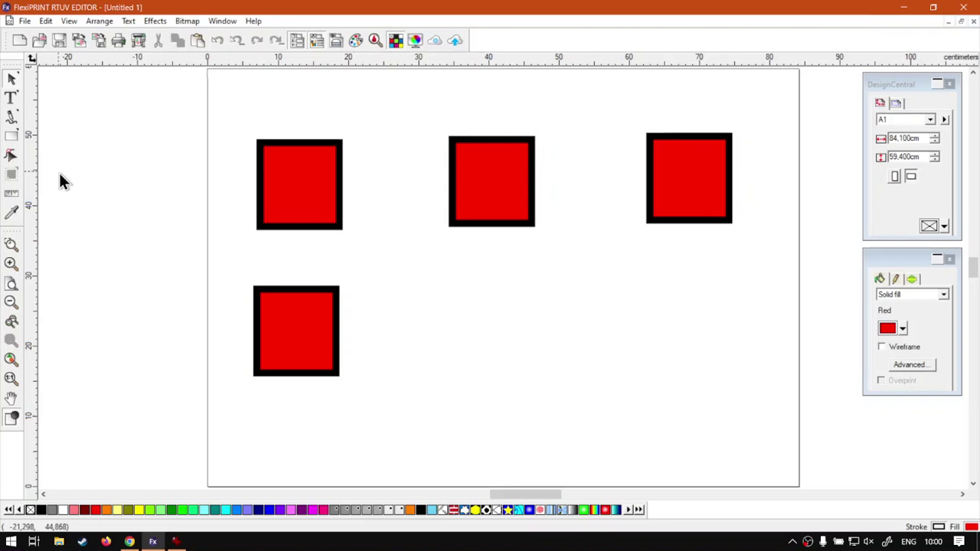
left_click(10, 84)
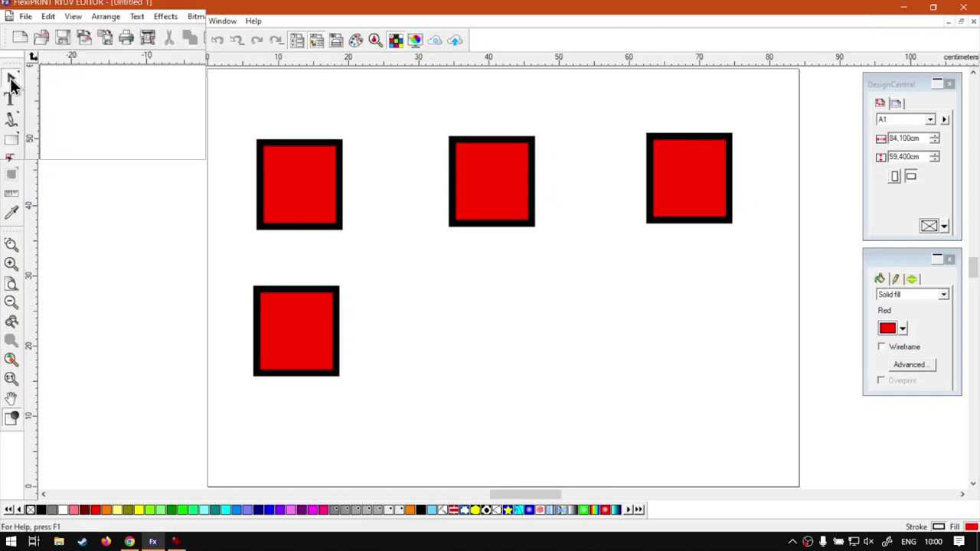
left_click(15, 91)
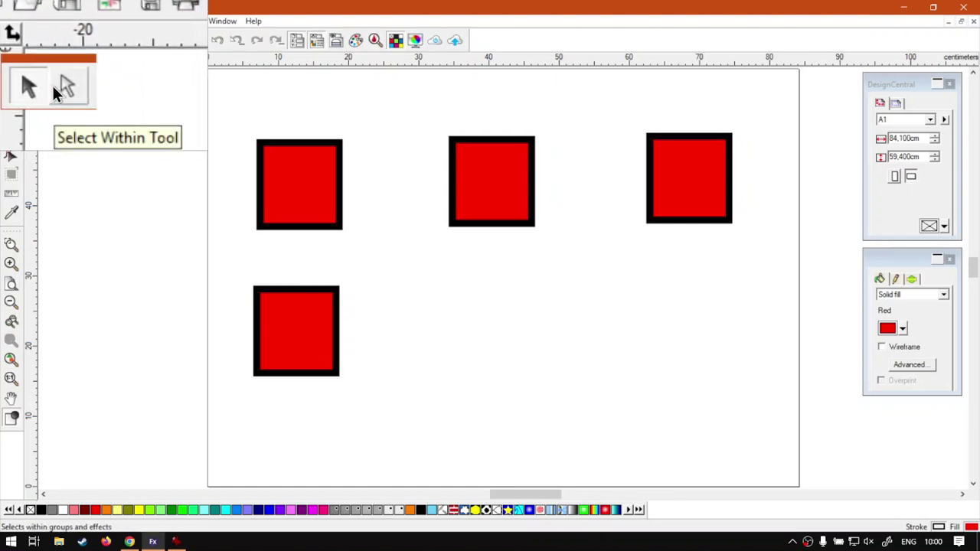
left_click(55, 91)
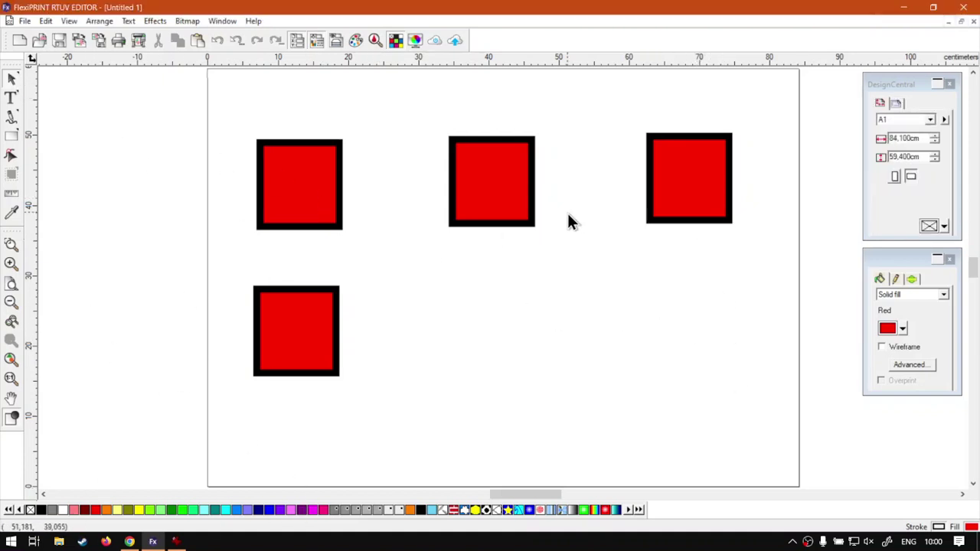
Enlarge the upper right square to about 17.3 × 18.3 cm, placed overlapping the middle square, and fill it with orange.
left_click(671, 195)
left_click_drag(726, 218, 549, 234)
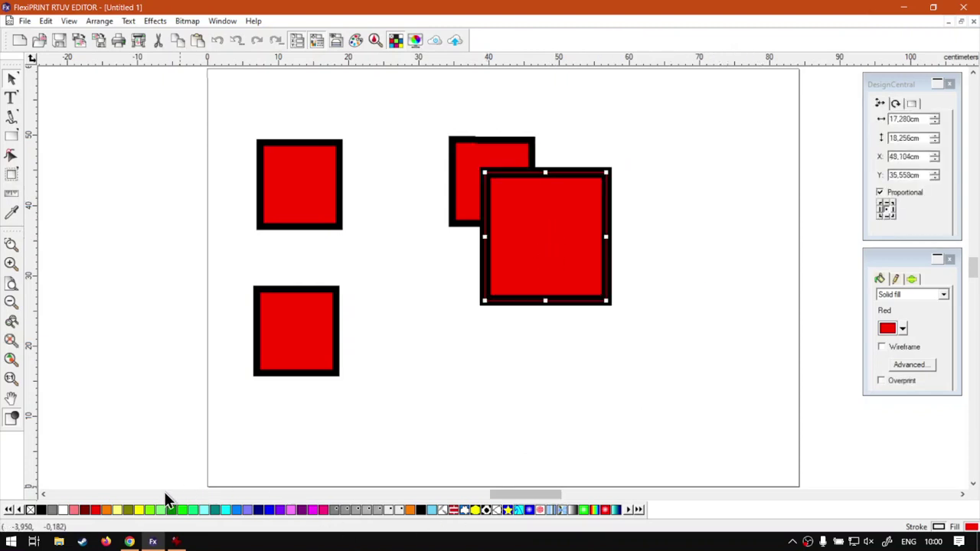
left_click(411, 510)
left_click(566, 403)
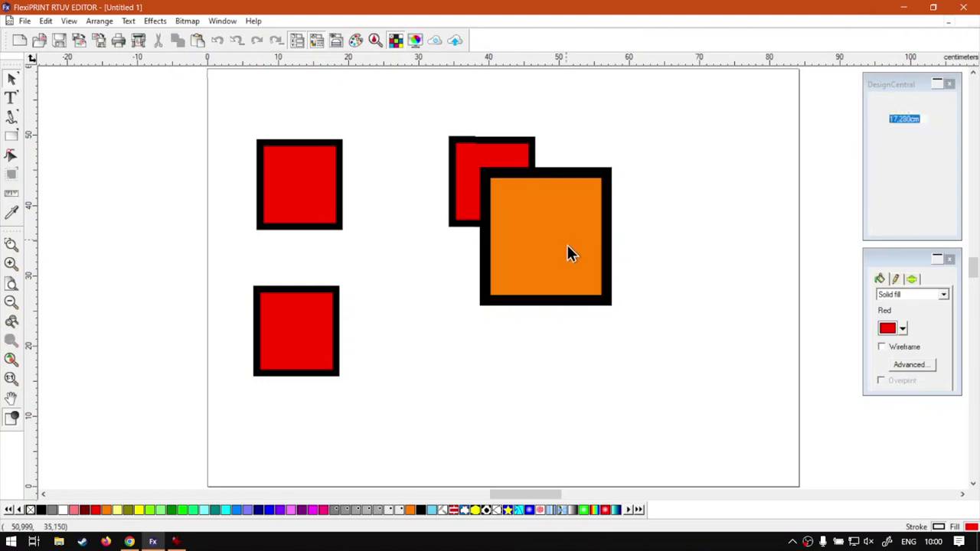
Shift the orange square slightly down and right, window-select it with the overlapped red square, and group the two.
left_click_drag(567, 247, 576, 264)
left_click_drag(667, 376, 421, 108)
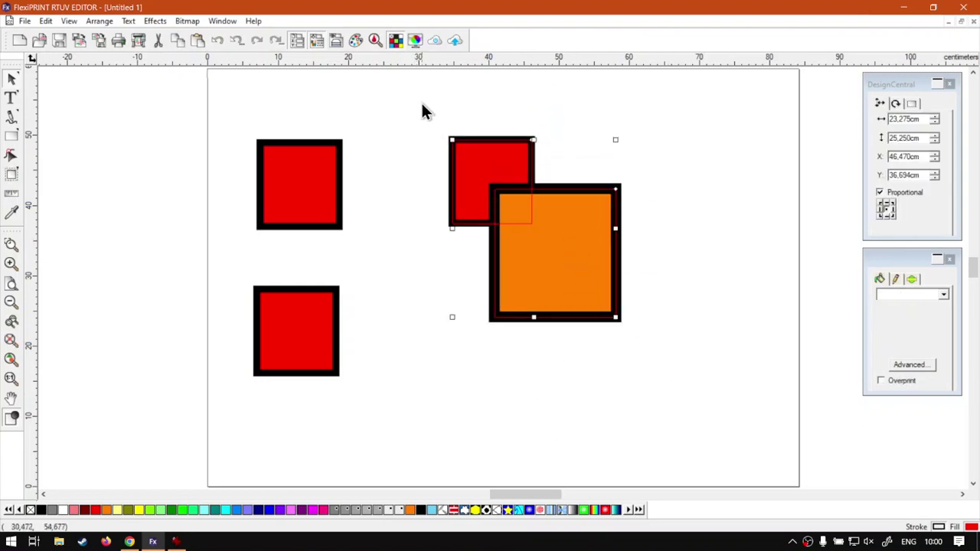
right_click(533, 218)
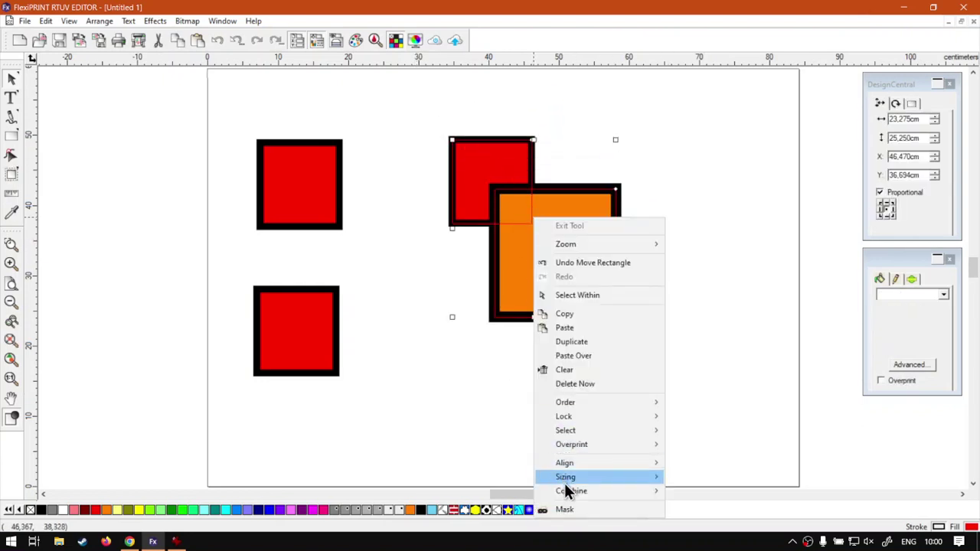
mouse_move(571, 490)
left_click(676, 494)
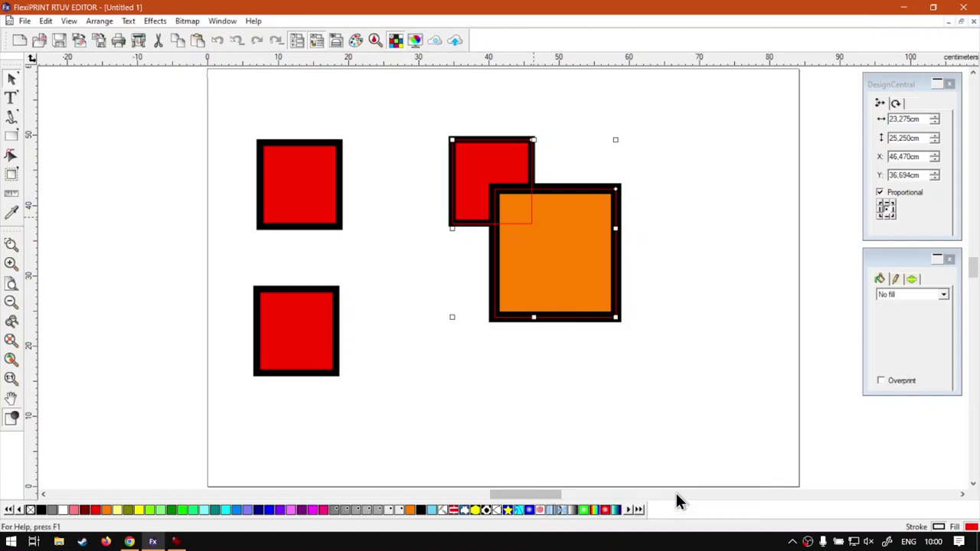
Move the group of overlapping squares around the page to about X 54.2, Y 34.7 cm and deselect it.
left_click(642, 371)
left_click(496, 239)
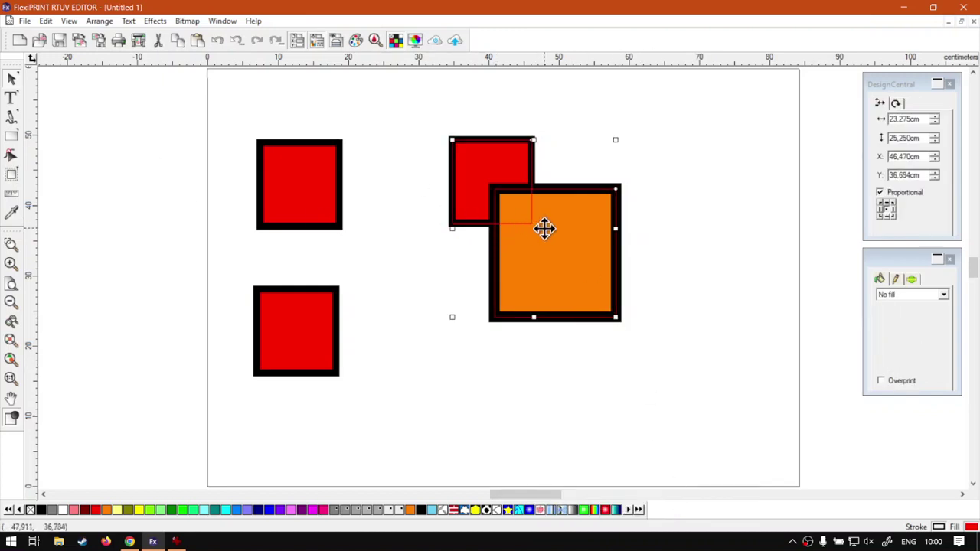
left_click_drag(544, 228, 518, 317)
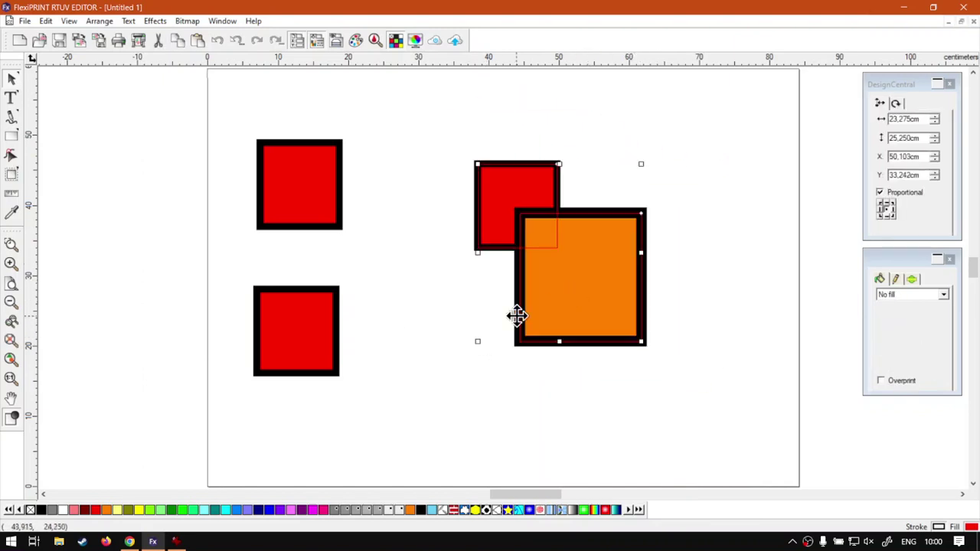
left_click_drag(582, 300, 595, 298)
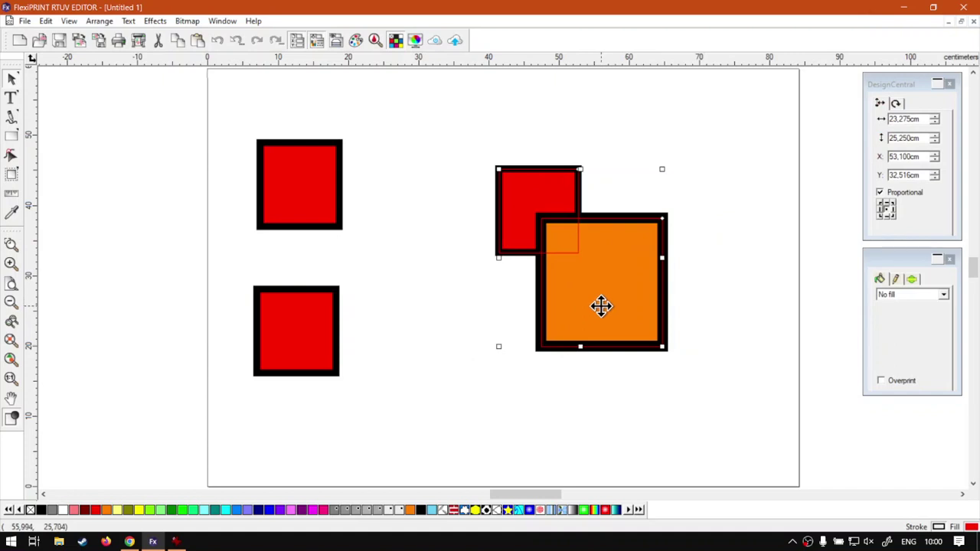
left_click_drag(643, 273, 599, 276)
left_click(437, 311)
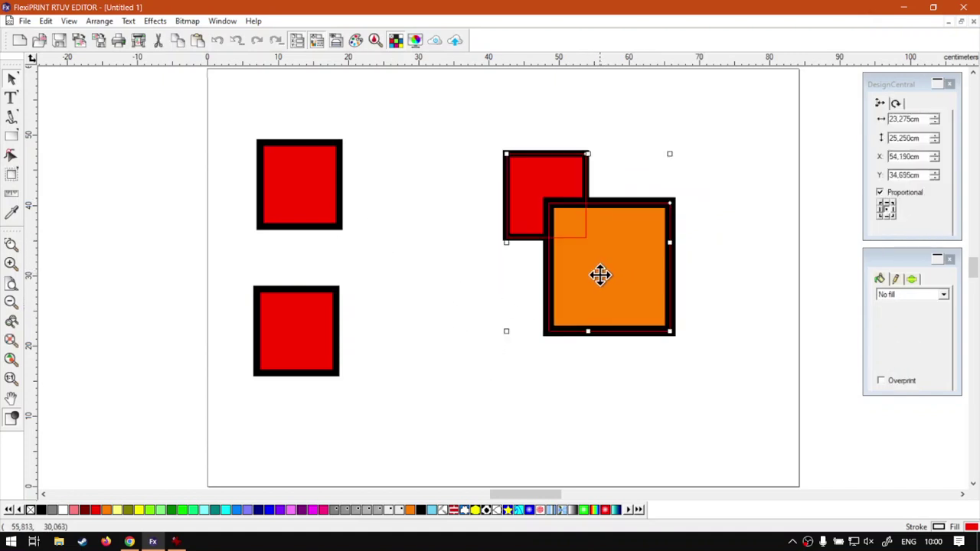
left_click(424, 278)
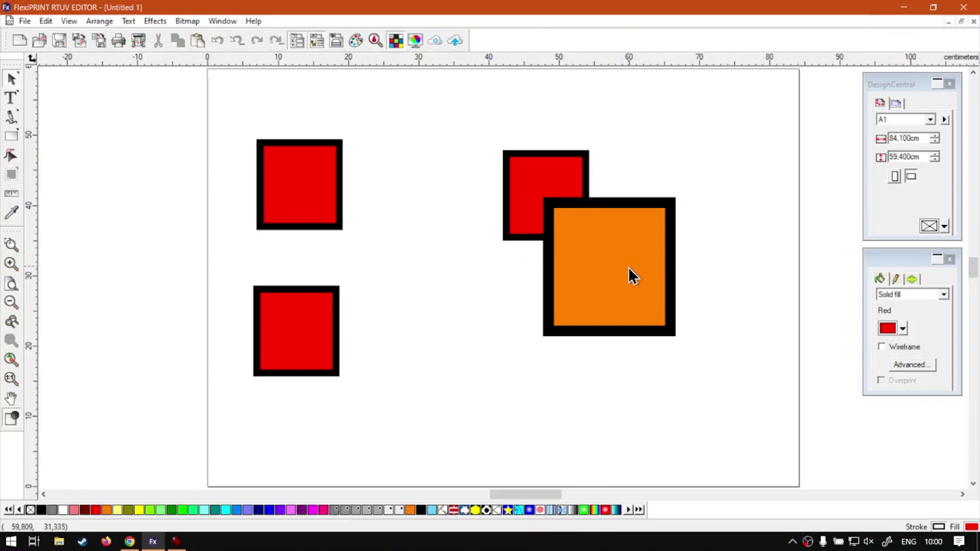
With Select Within, move the group's orange square up and its red square to about X 49.8, Y 36.8 cm.
left_click(12, 80)
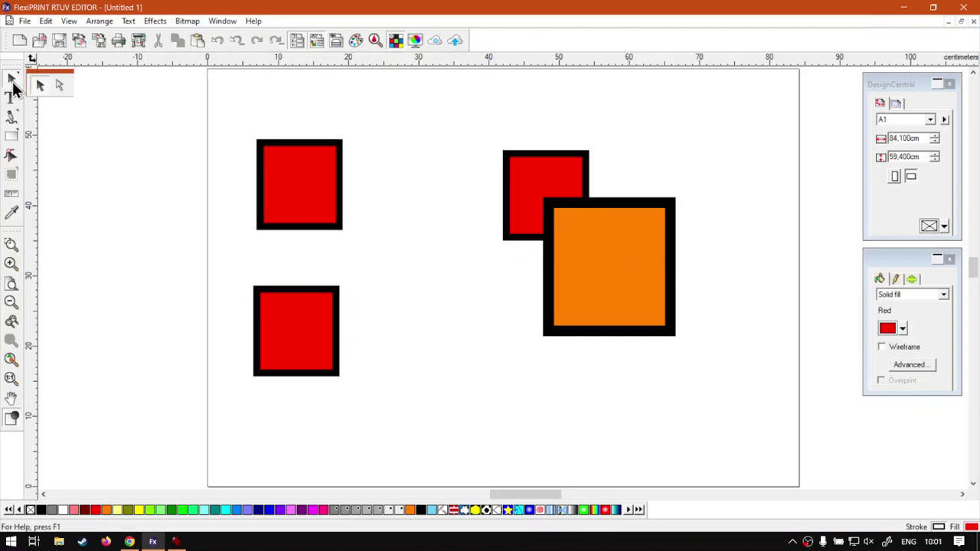
left_click(63, 91)
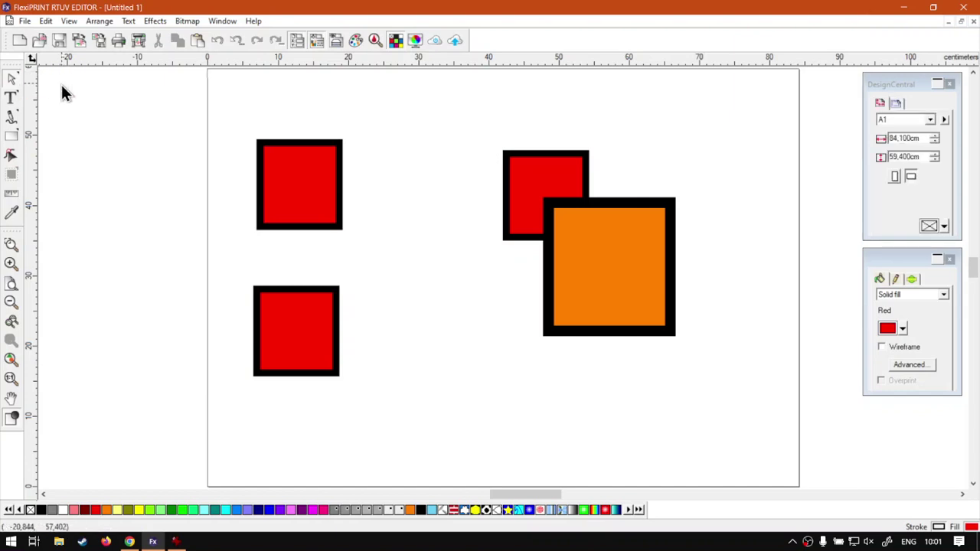
left_click(545, 177)
mouse_move(546, 179)
left_mouse_down()
mouse_move(514, 180)
mouse_move(508, 192)
mouse_move(547, 168)
left_mouse_up()
left_click_drag(646, 278, 667, 165)
left_click_drag(510, 209, 540, 243)
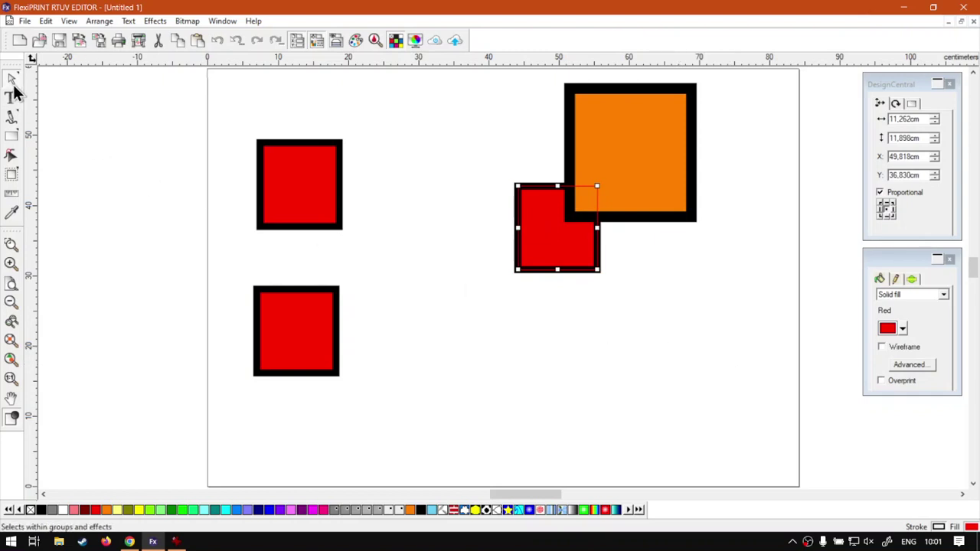
left_click(669, 366)
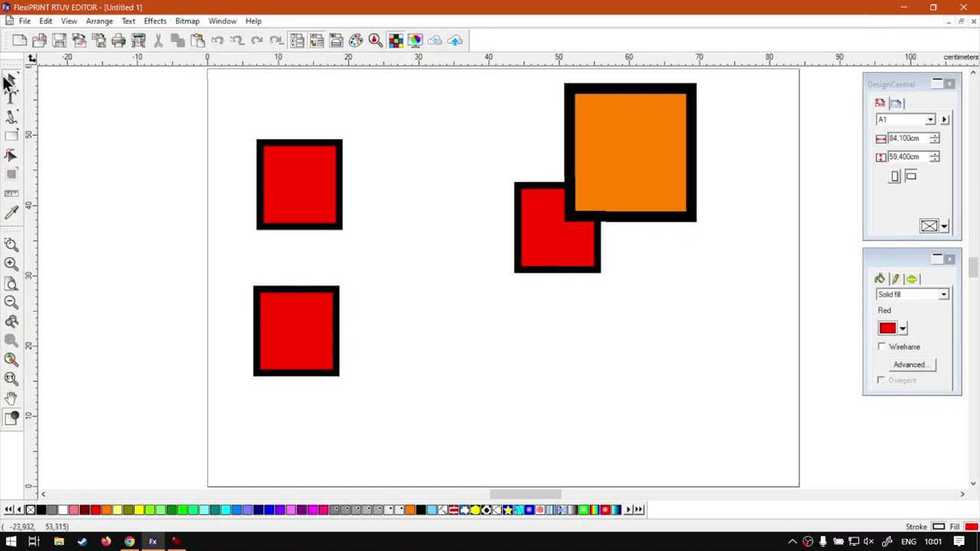
With the Select tool, move the whole group down to about X 55.1, Y 34.1 cm, shift it slightly right, and deselect it.
left_click(650, 186)
left_click_drag(650, 186, 625, 234)
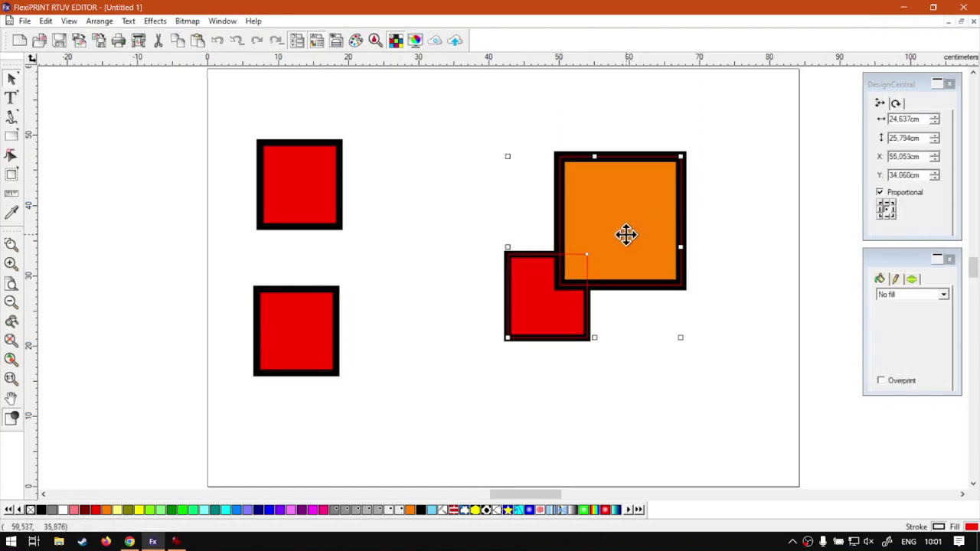
left_click(462, 196)
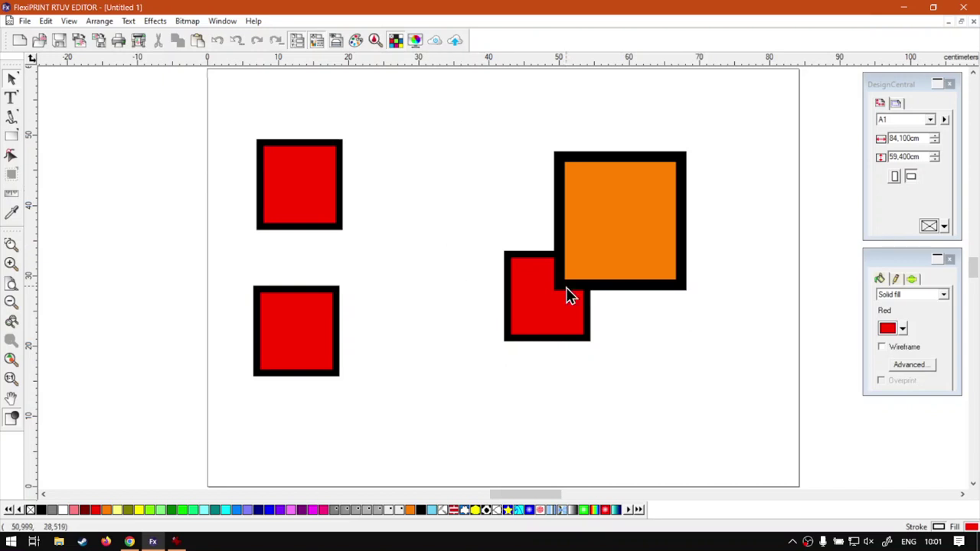
left_click_drag(656, 219, 617, 190)
left_click(421, 184)
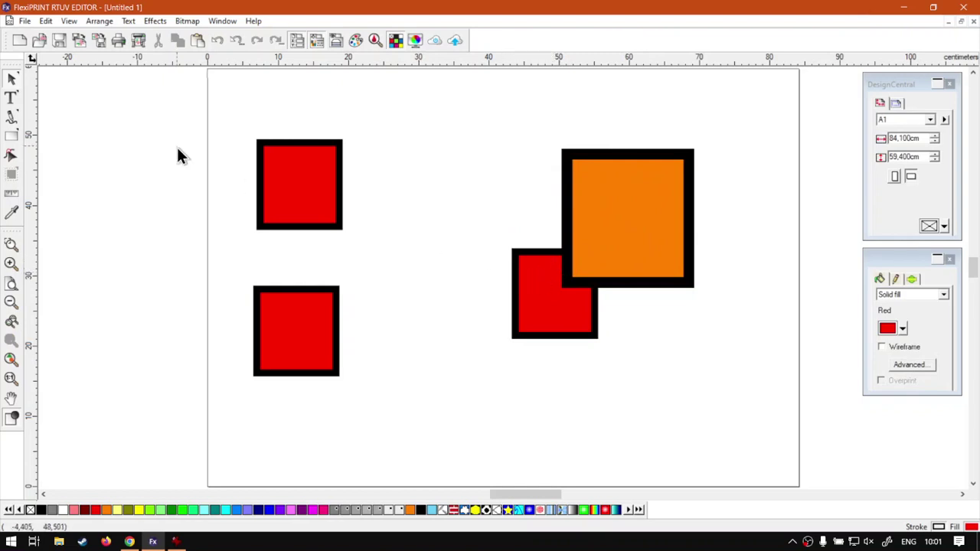
With Select Within, select the orange square and both ungrouped red squares, and move the three to about X 37.6, Y 32.9 cm.
left_click(11, 79)
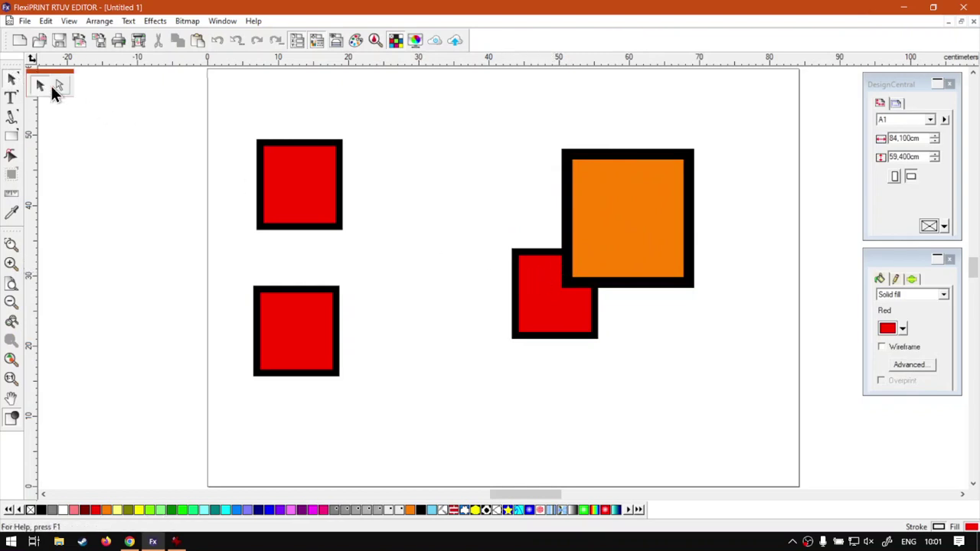
left_click(57, 87)
left_click(612, 223)
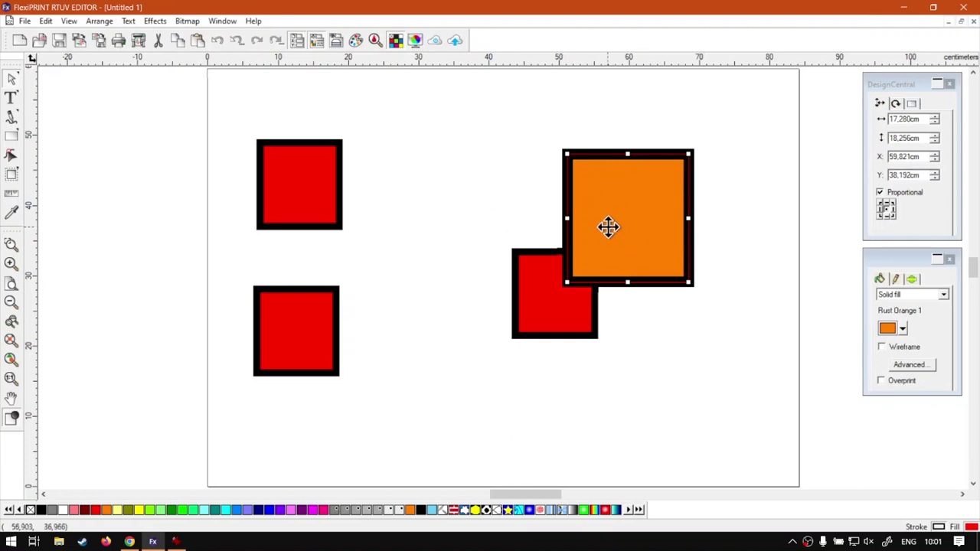
left_click(298, 327, "shift")
left_click(300, 199, "shift")
mouse_move(307, 197)
left_mouse_down()
mouse_move(331, 276)
mouse_move(326, 219)
mouse_move(307, 200)
left_mouse_up()
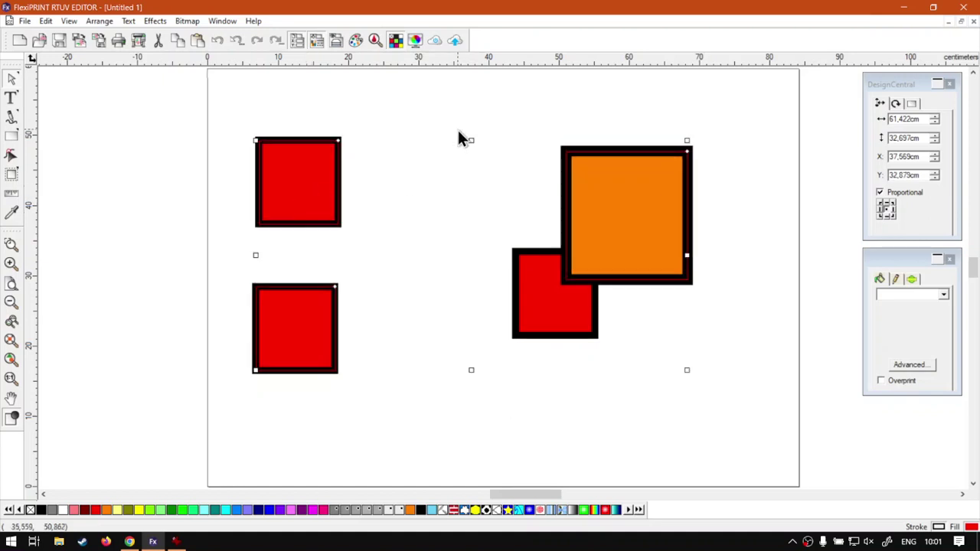
left_click(425, 110)
Move the group with the Select tool, then window-select all the squares and move them to about X 43.1, Y 28.6 cm.
left_click(601, 239)
left_click_drag(600, 238, 538, 199)
left_click_drag(742, 416, 249, 133)
left_click_drag(287, 176, 366, 206)
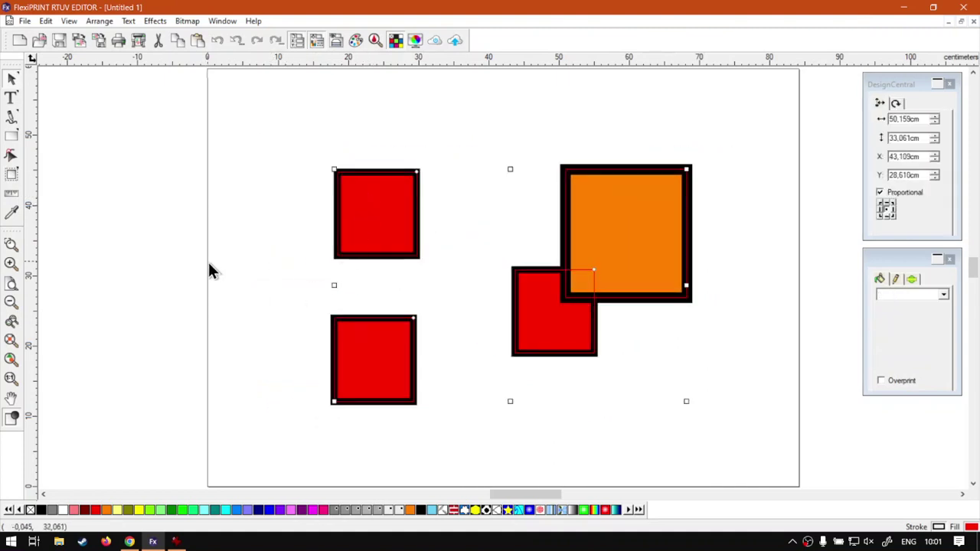
left_click(212, 270)
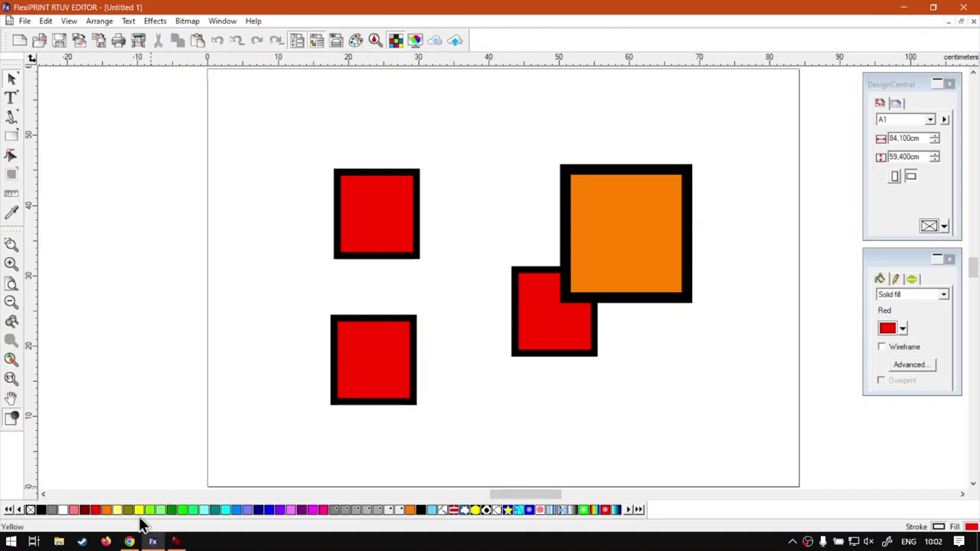
Switch to Chrome and look over the training videos on the softwaretraining.co.za home page.
left_click(129, 542)
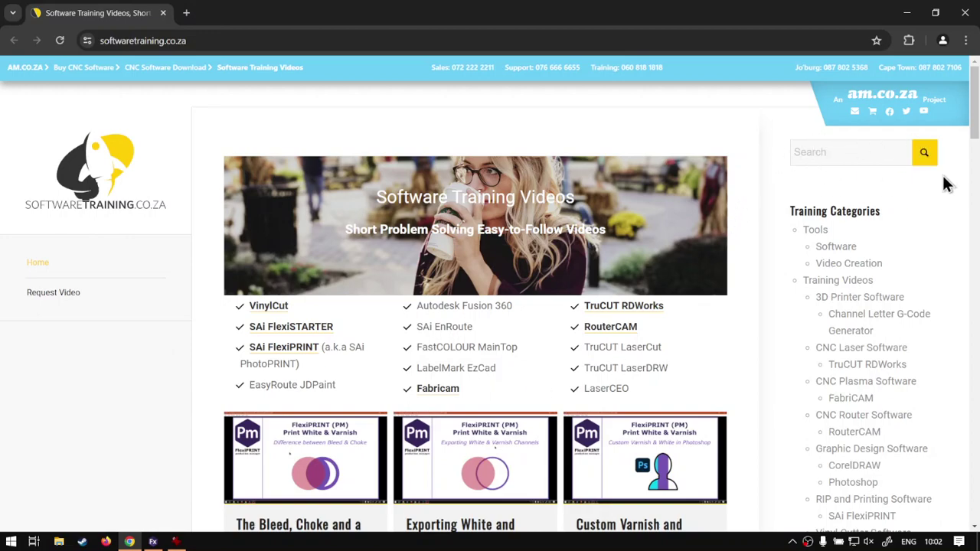
scroll(633, 370, "down", 3)
scroll(632, 370, "up", 3)
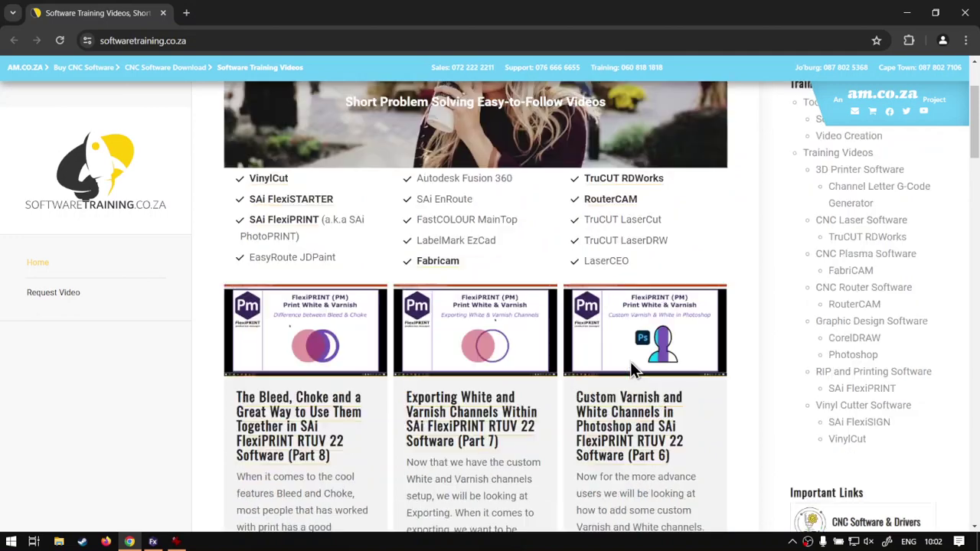